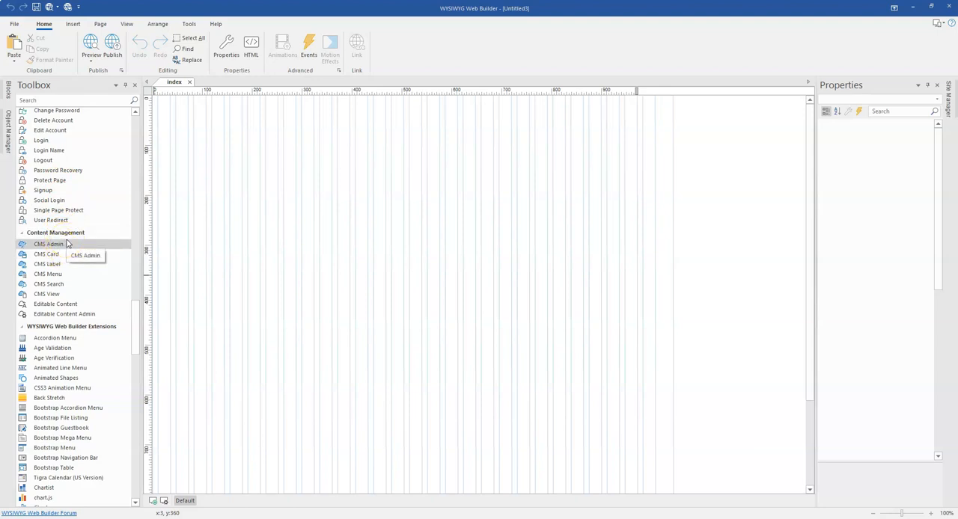
# - Add a new page in the Site Manager and rename it admin
pyautogui.click(947, 101)
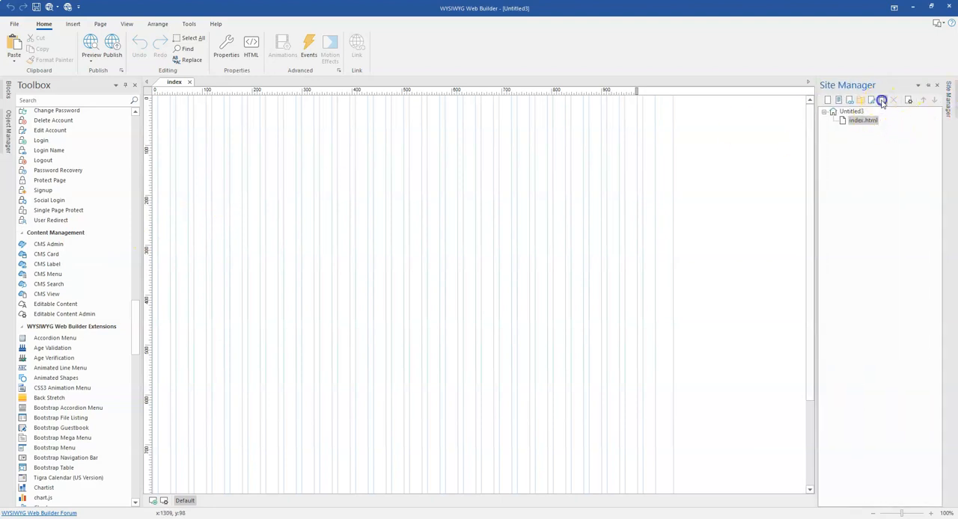
pyautogui.click(881, 101)
pyautogui.rightClick(864, 128)
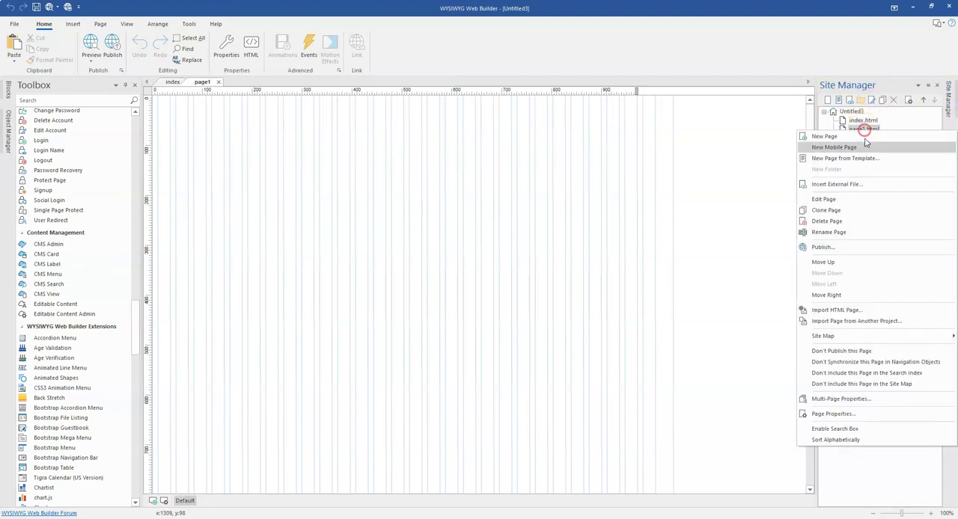
pyautogui.click(839, 233)
pyautogui.write('admin.html')
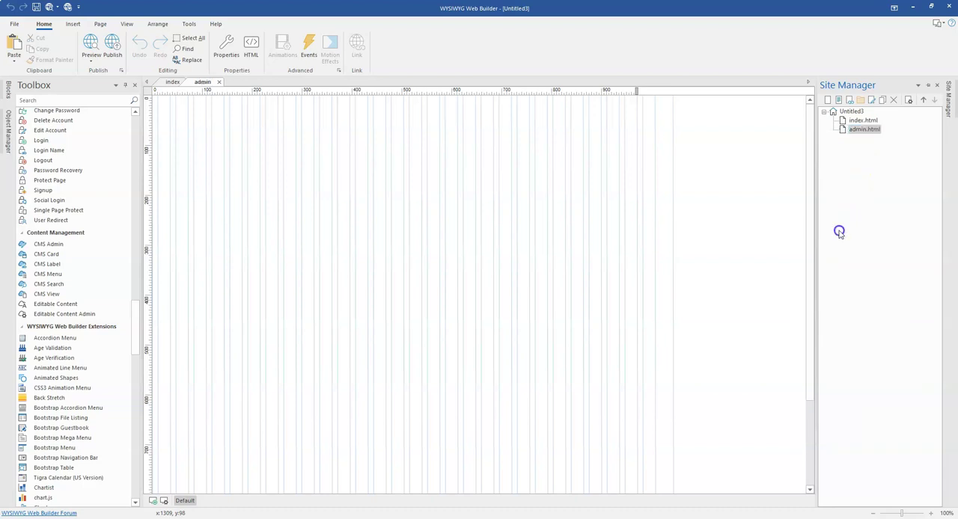
pyautogui.press('Return')
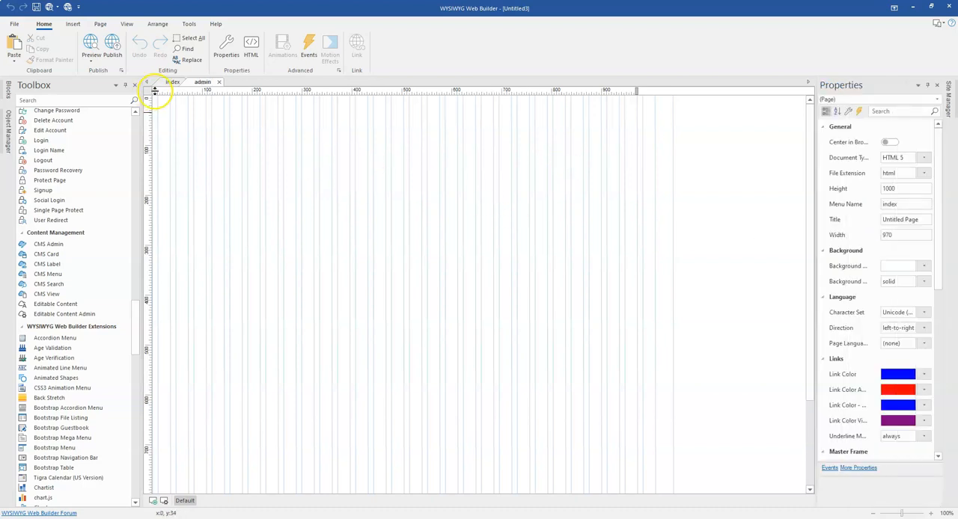
pyautogui.scroll(-1, 34, 75)
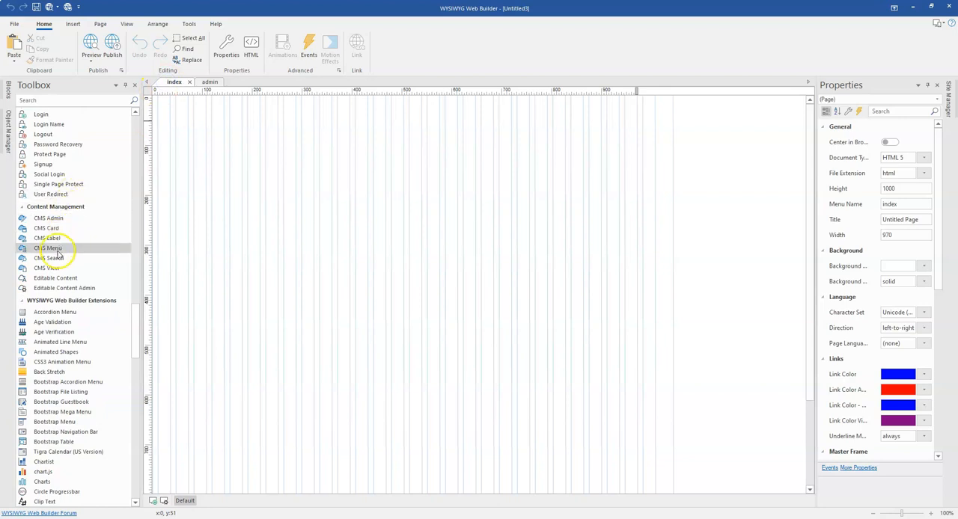
# - Draw an Editable Content area on the index page from the content management tools
pyautogui.click(56, 206)
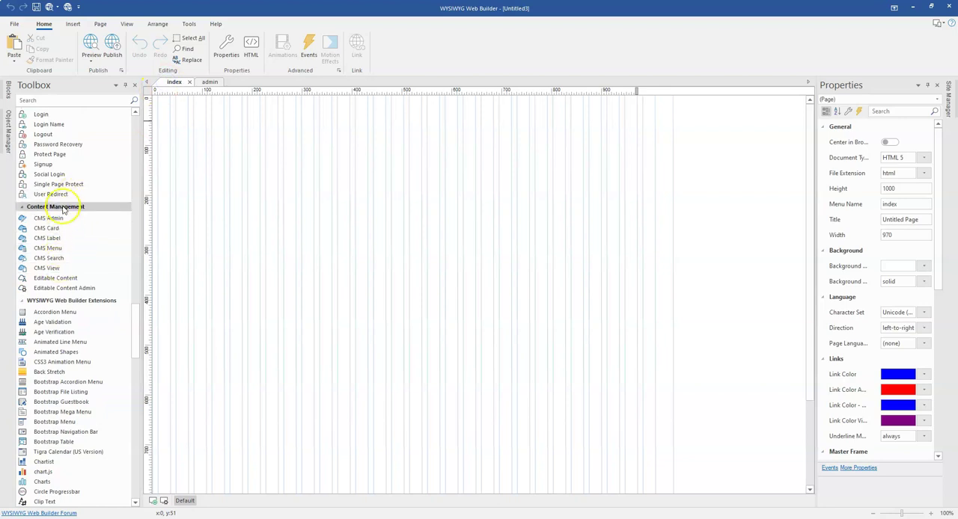
pyautogui.click(49, 278)
pyautogui.moveTo(171, 120); pyautogui.dragTo(640, 346)
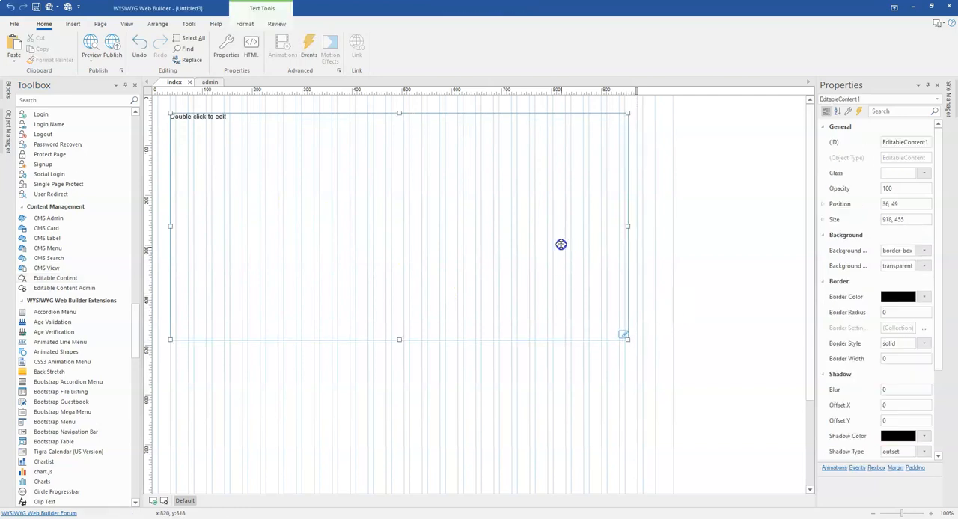
pyautogui.moveTo(568, 254); pyautogui.dragTo(558, 241)
pyautogui.click(471, 369)
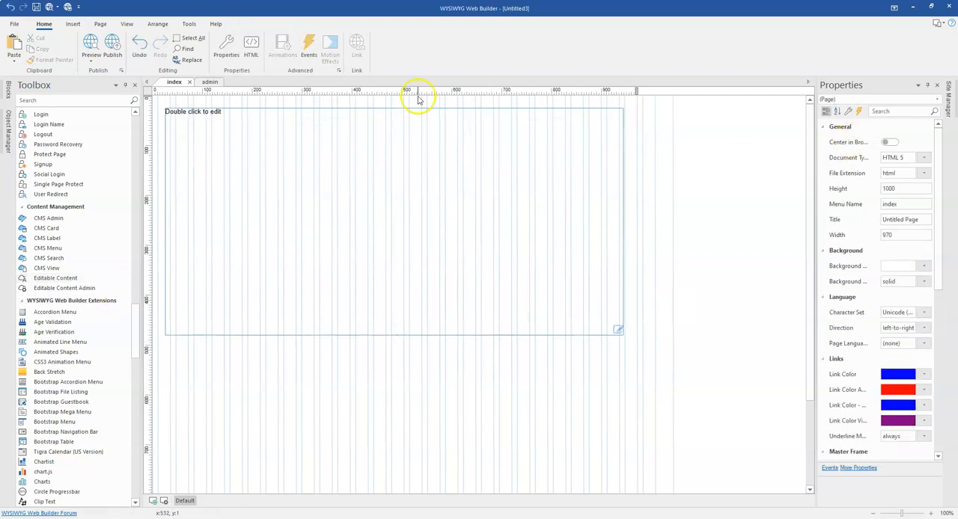
# - Draw an Editable Content Admin table on the admin page
pyautogui.click(208, 82)
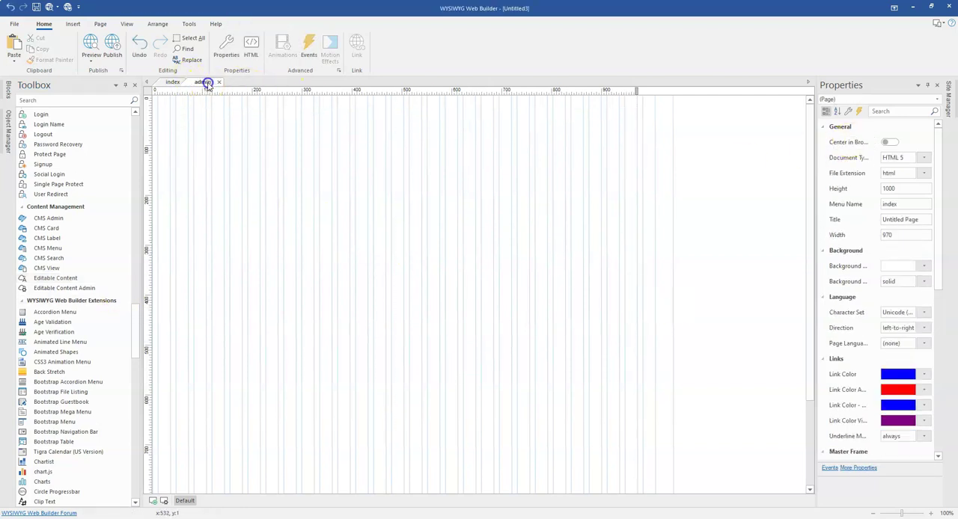
pyautogui.click(65, 288)
pyautogui.moveTo(166, 103); pyautogui.dragTo(628, 347)
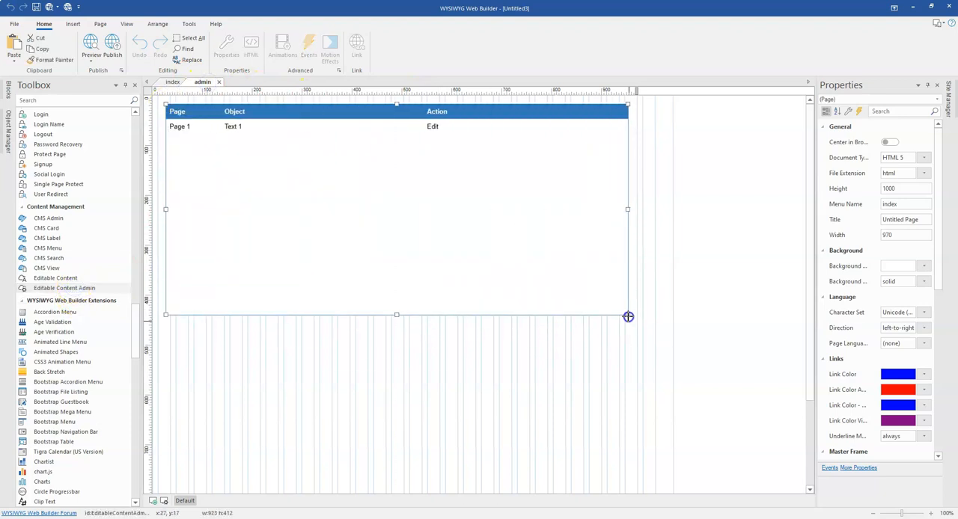
pyautogui.click(423, 154)
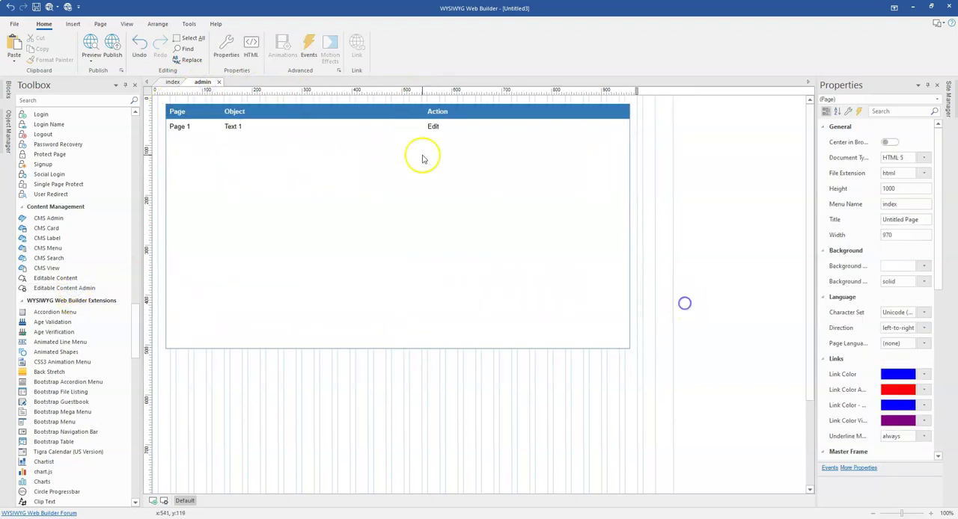
# - Review the Style settings of the index page's editable content area and cancel without changes
pyautogui.click(172, 82)
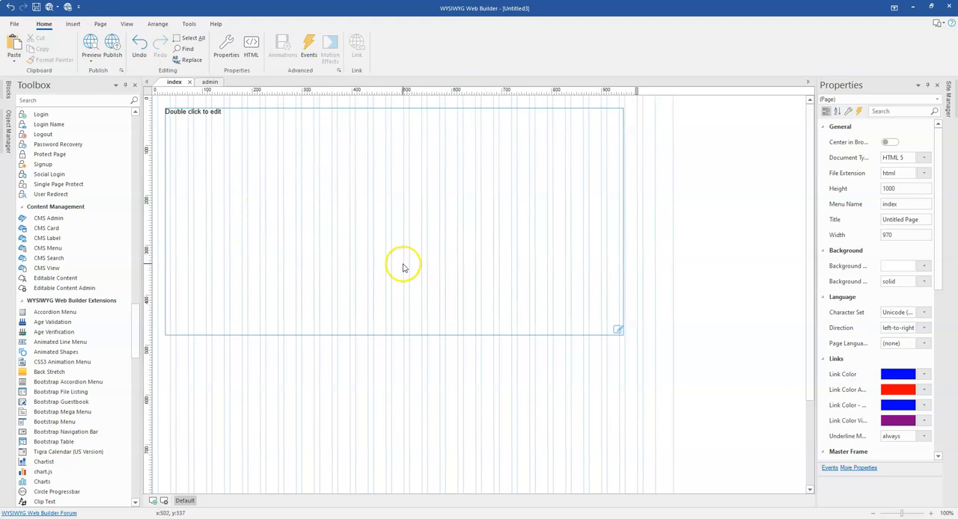
pyautogui.click(358, 256)
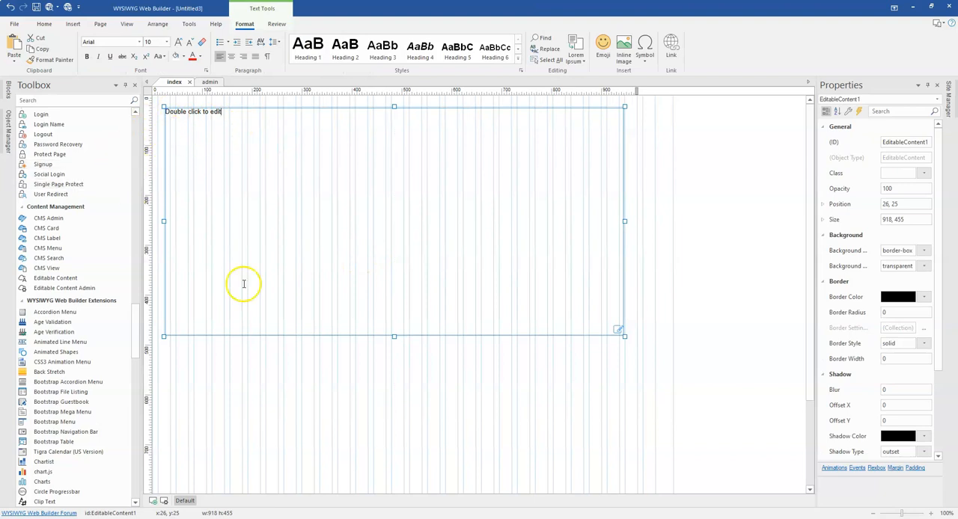
pyautogui.click(301, 363)
pyautogui.rightClick(337, 272)
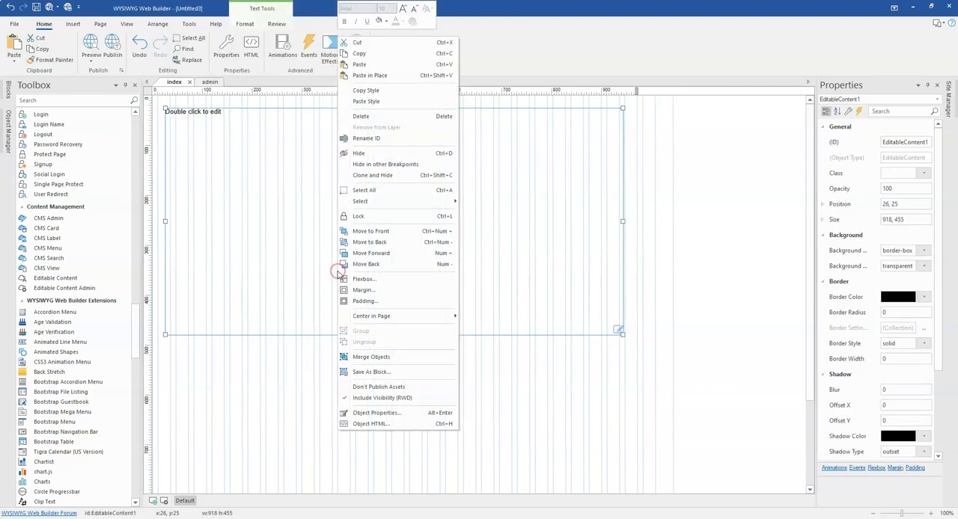
pyautogui.click(376, 413)
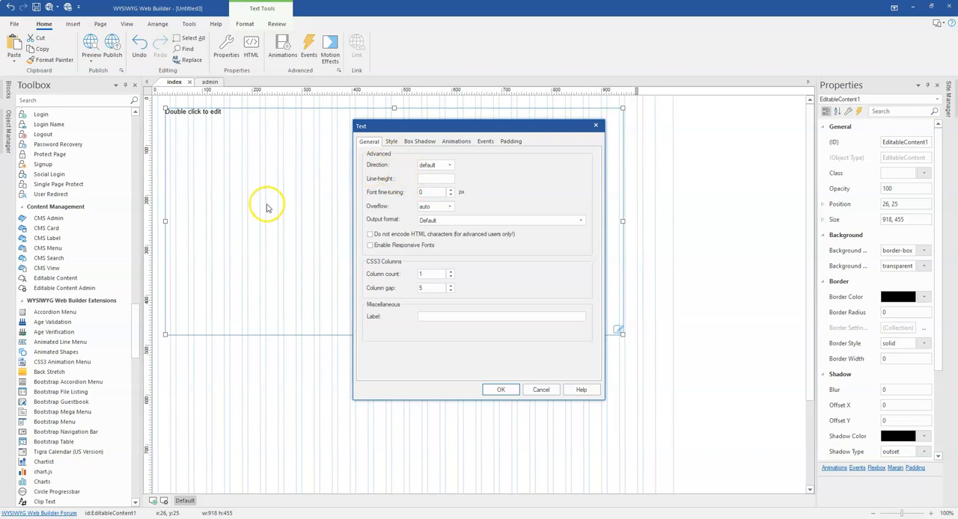
pyautogui.click(391, 141)
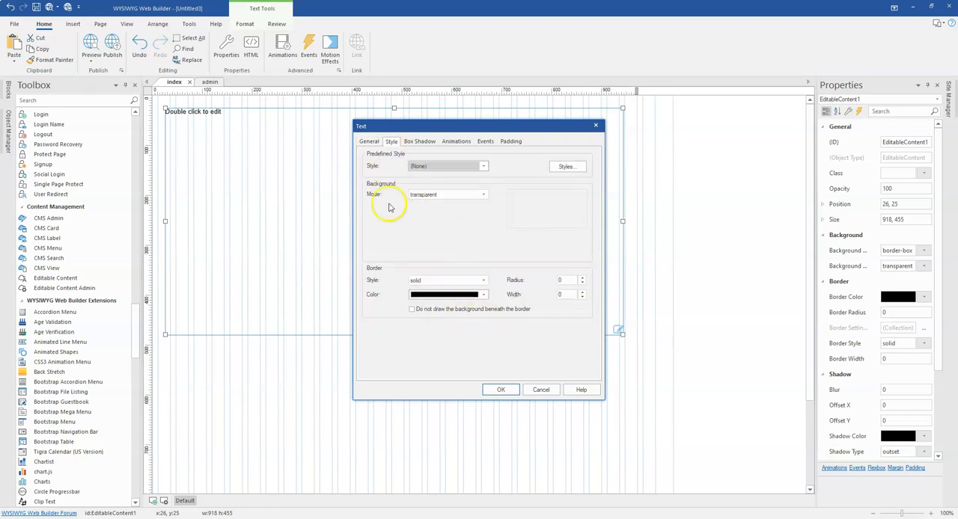
pyautogui.click(540, 390)
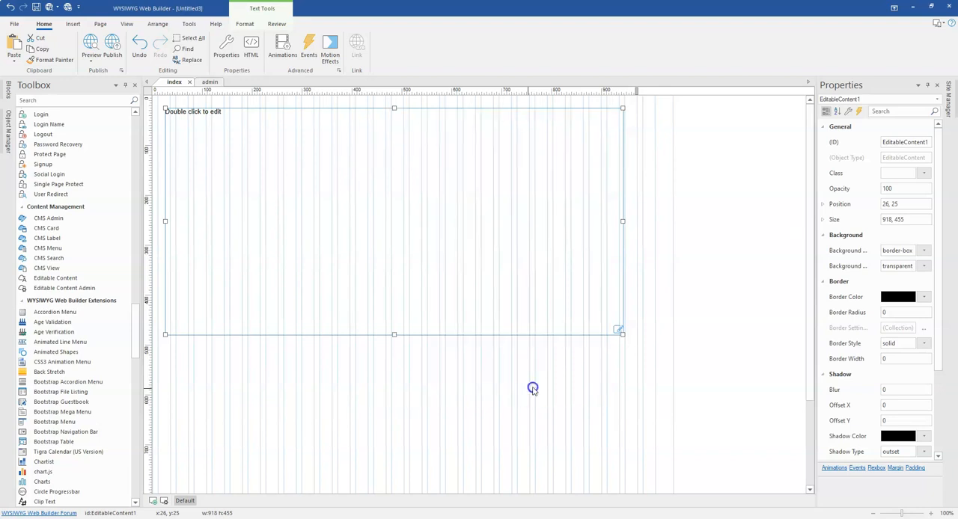
# - Review the content admin table's Appearance properties and confirm them unchanged
pyautogui.click(299, 170)
pyautogui.click(208, 82)
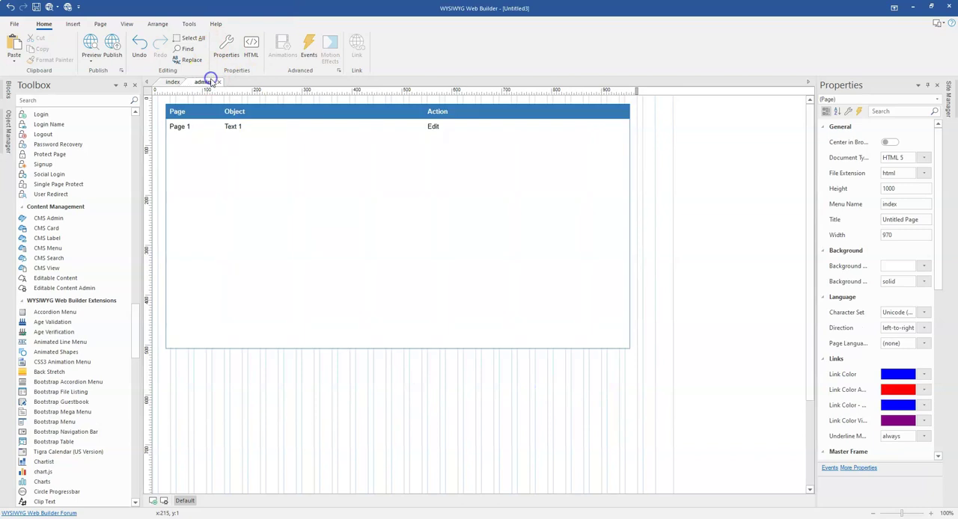
pyautogui.doubleClick(312, 168)
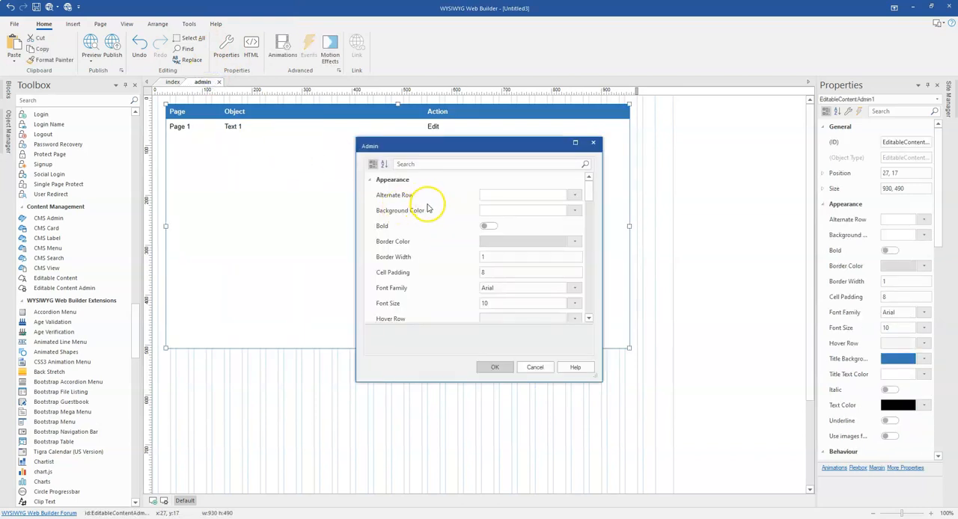
pyautogui.scroll(-1, 428, 206)
pyautogui.scroll(-1, 442, 201)
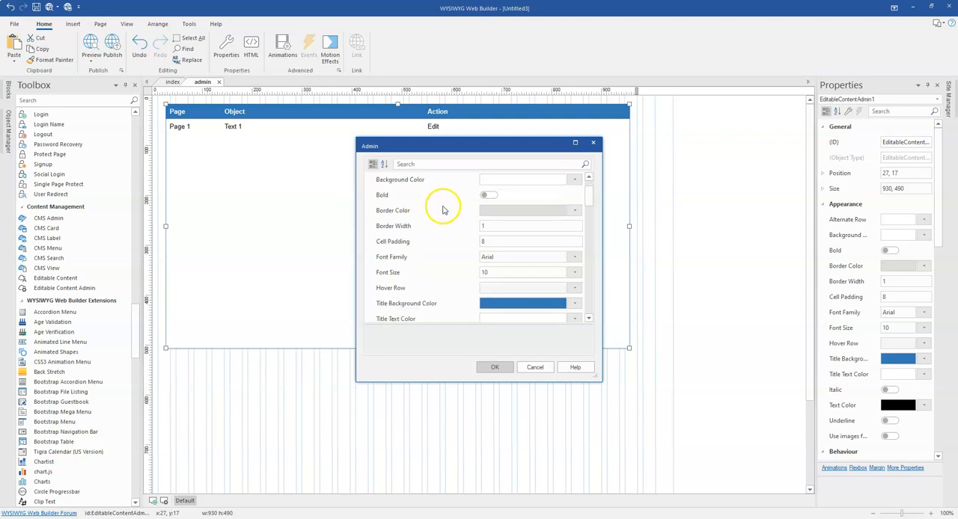
pyautogui.scroll(-3, 461, 222)
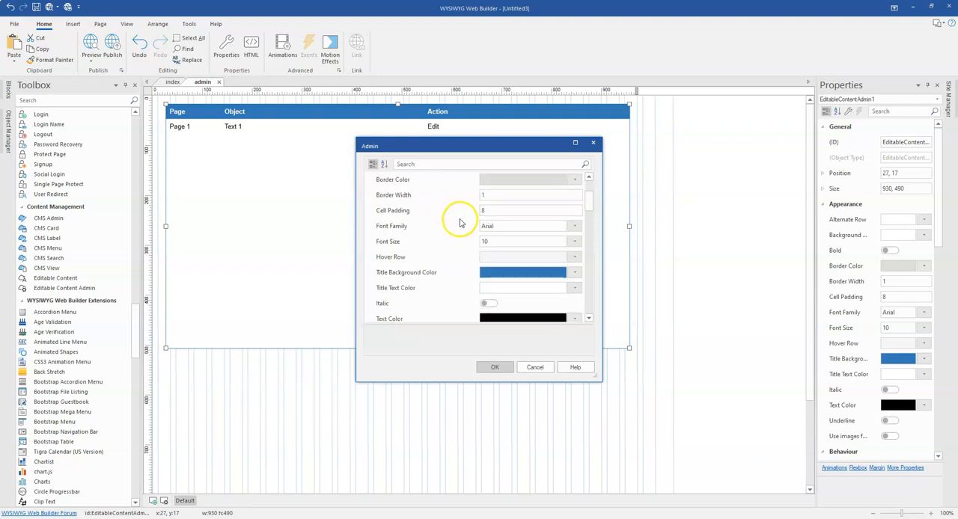
pyautogui.scroll(-3, 460, 222)
pyautogui.scroll(-3, 461, 222)
pyautogui.scroll(-3, 461, 223)
pyautogui.scroll(-3, 461, 222)
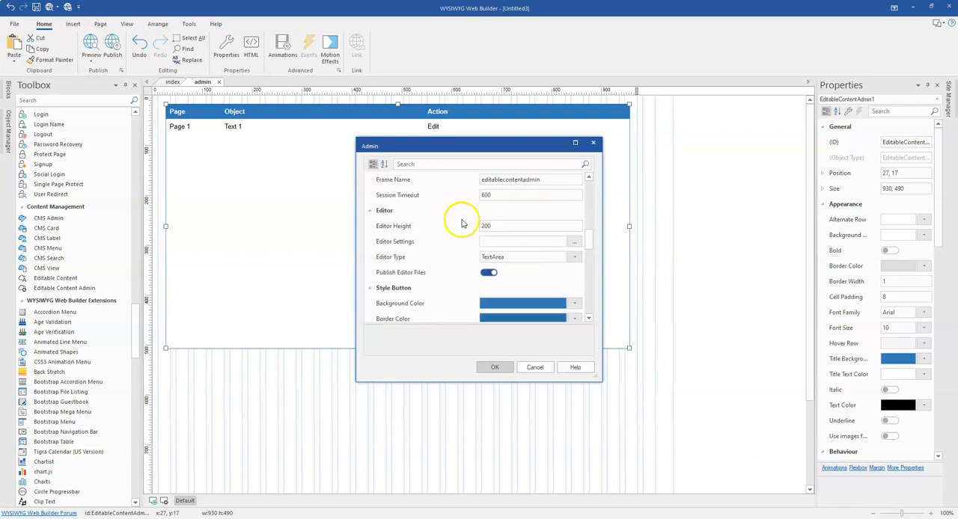
pyautogui.scroll(-2, 461, 222)
pyautogui.scroll(-3, 461, 222)
pyautogui.scroll(-3, 461, 223)
pyautogui.scroll(-3, 462, 223)
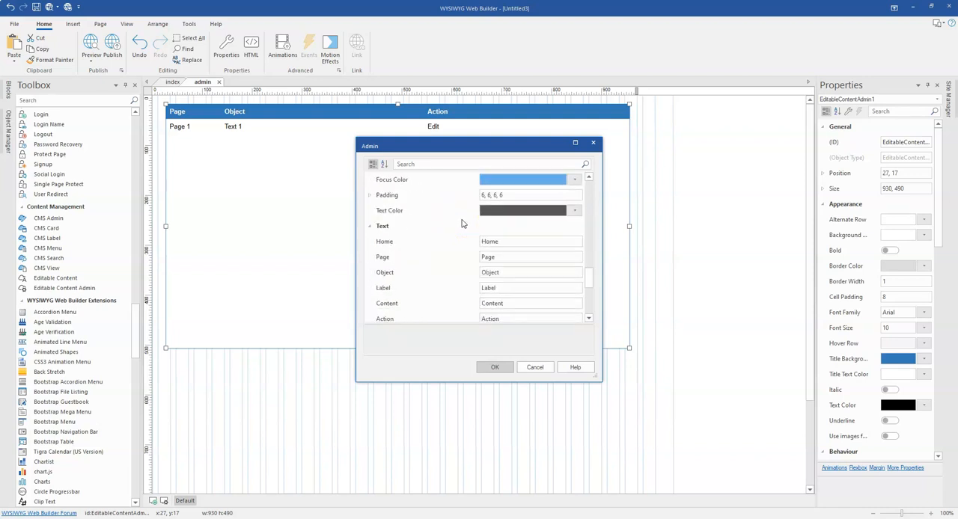
pyautogui.scroll(-3, 462, 223)
pyautogui.scroll(-1, 461, 223)
pyautogui.scroll(-3, 462, 223)
pyautogui.scroll(-2, 462, 223)
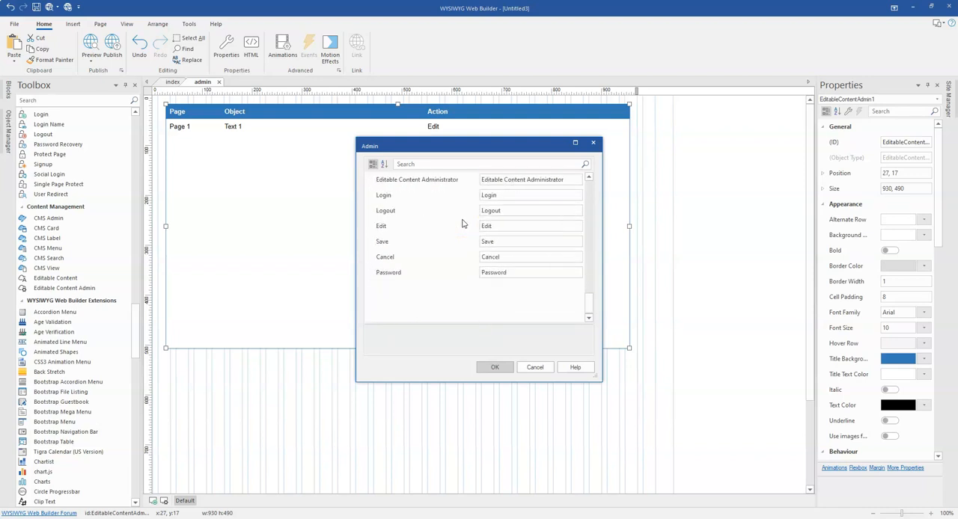
pyautogui.scroll(3, 461, 223)
pyautogui.scroll(3, 461, 223)
pyautogui.scroll(3, 462, 223)
pyautogui.scroll(3, 462, 223)
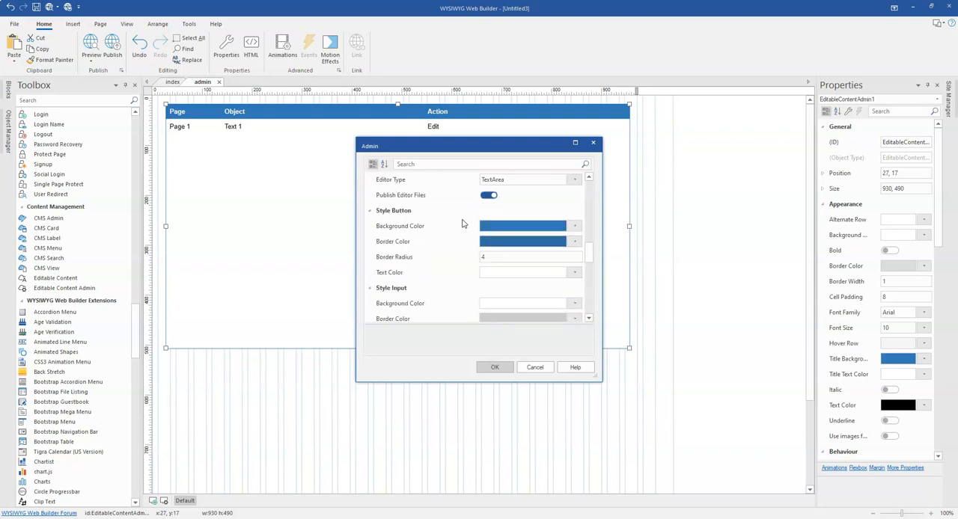
pyautogui.scroll(3, 461, 223)
pyautogui.scroll(2, 462, 223)
pyautogui.scroll(3, 462, 223)
pyautogui.scroll(3, 462, 223)
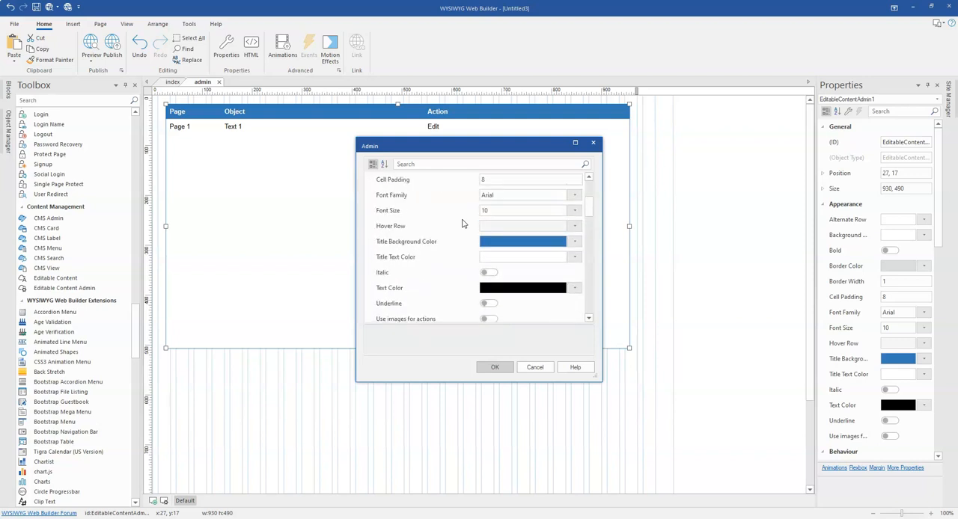
pyautogui.scroll(3, 461, 223)
pyautogui.scroll(1, 462, 223)
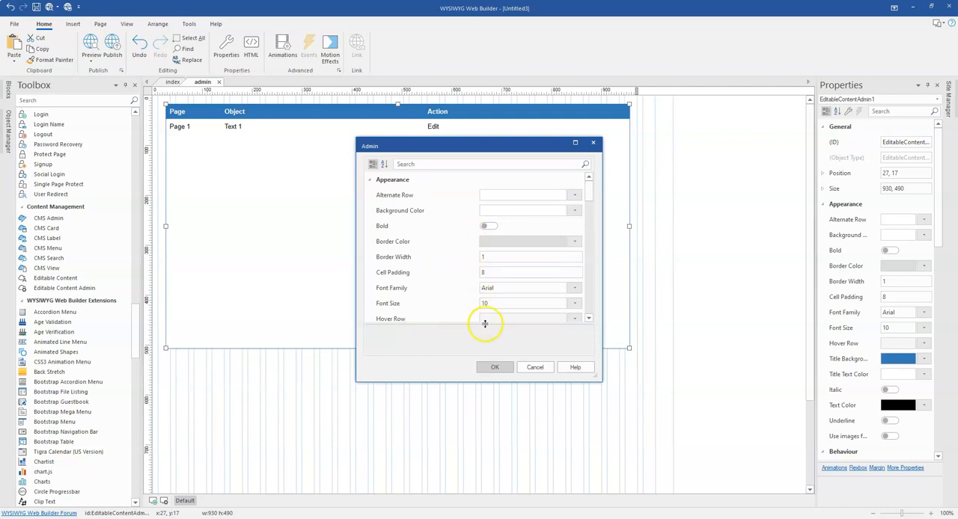
pyautogui.click(496, 368)
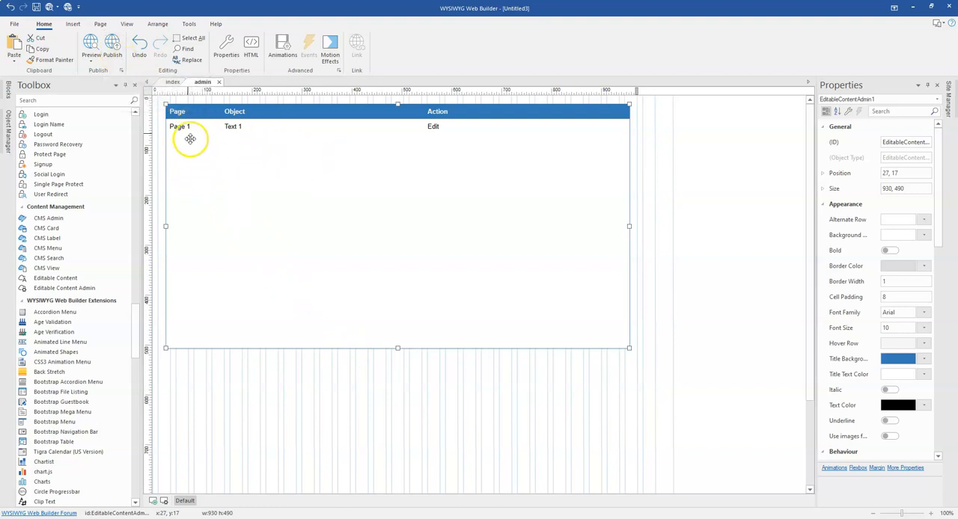
# - Publish the entire website to the local editable folder and dismiss the log
pyautogui.click(114, 51)
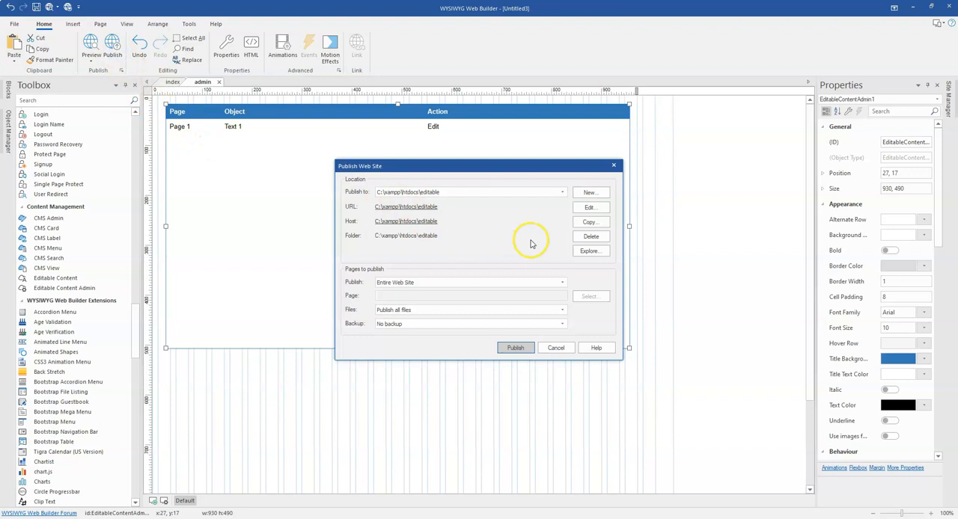
pyautogui.click(511, 348)
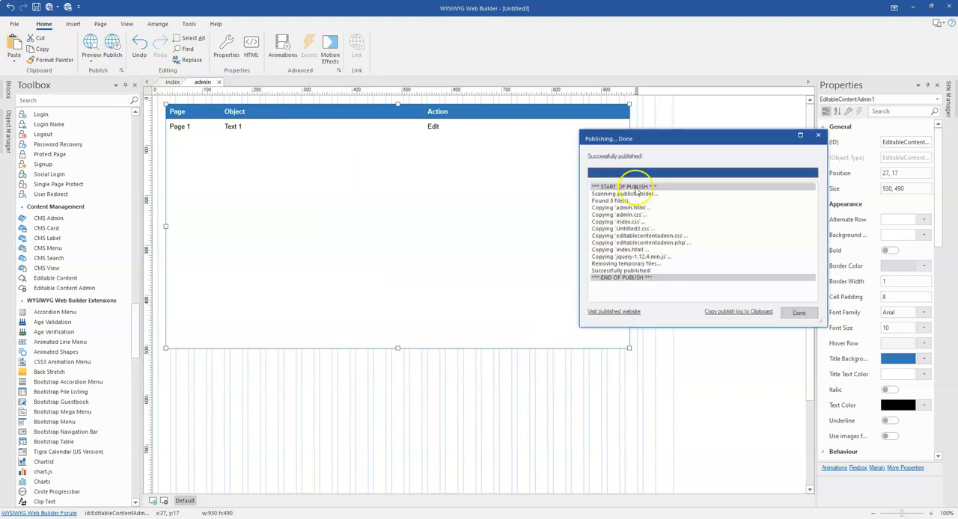
pyautogui.moveTo(653, 138); pyautogui.dragTo(351, 134)
pyautogui.click(494, 307)
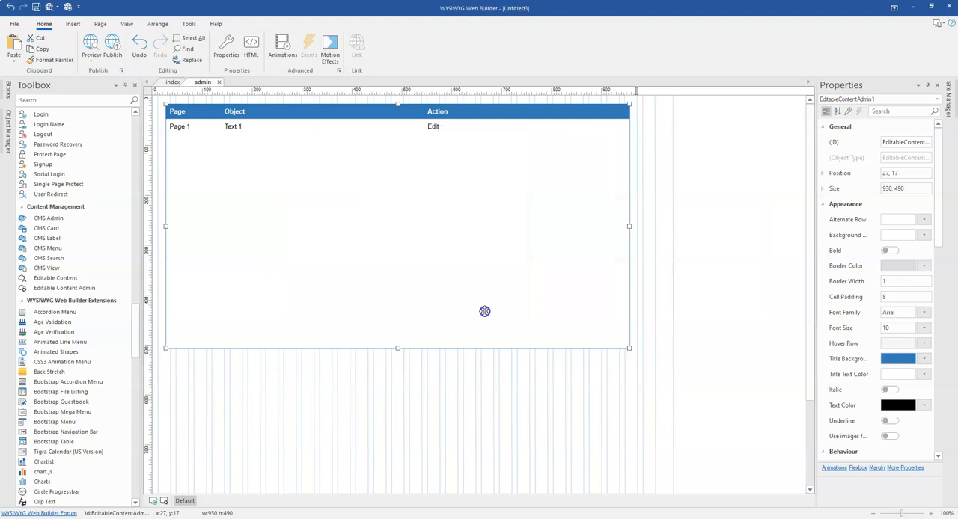
# - Load localhost/editable/admin.html in Firefox
pyautogui.click(360, 486)
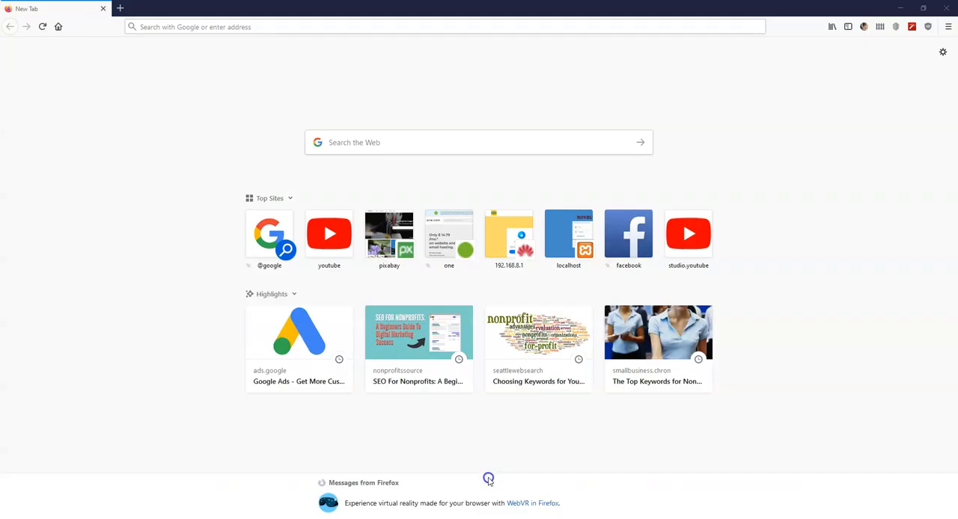
pyautogui.click(140, 29)
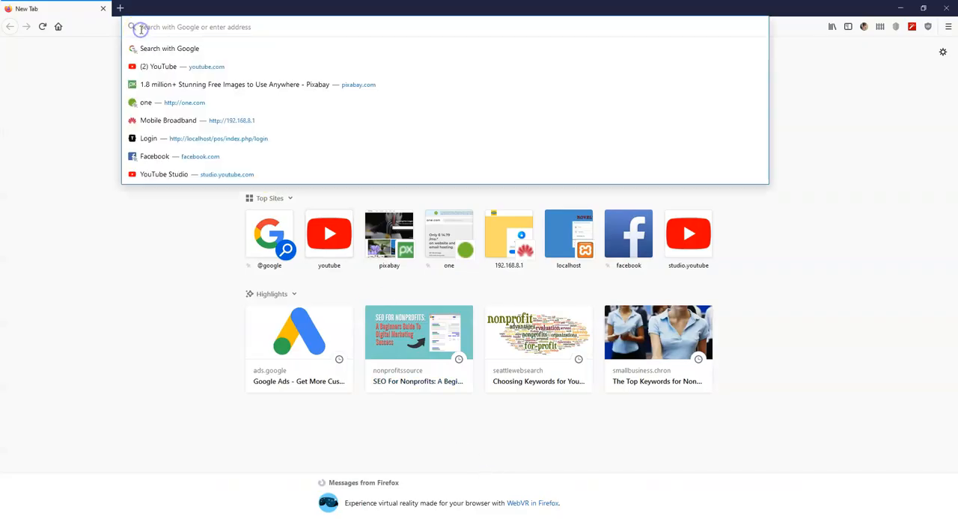
pyautogui.write('localhost/edi')
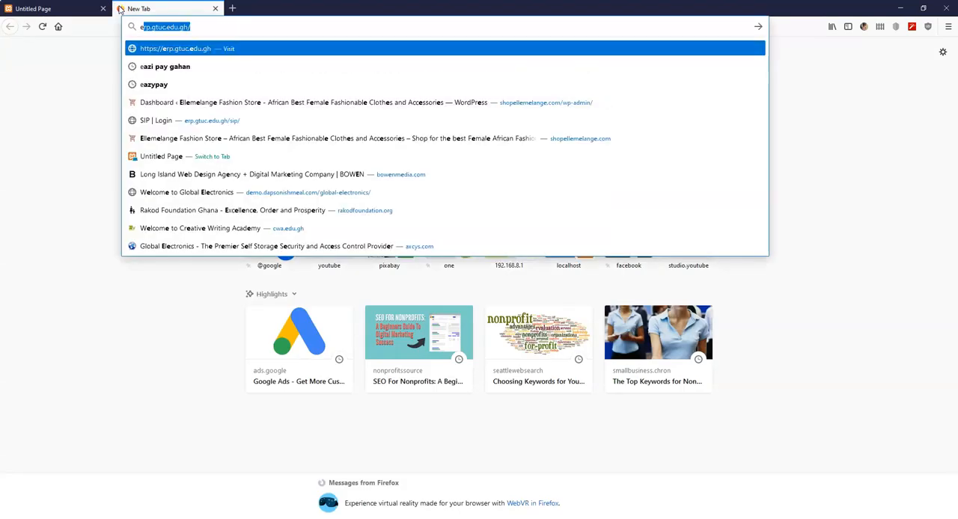
pyautogui.write('localhost/')
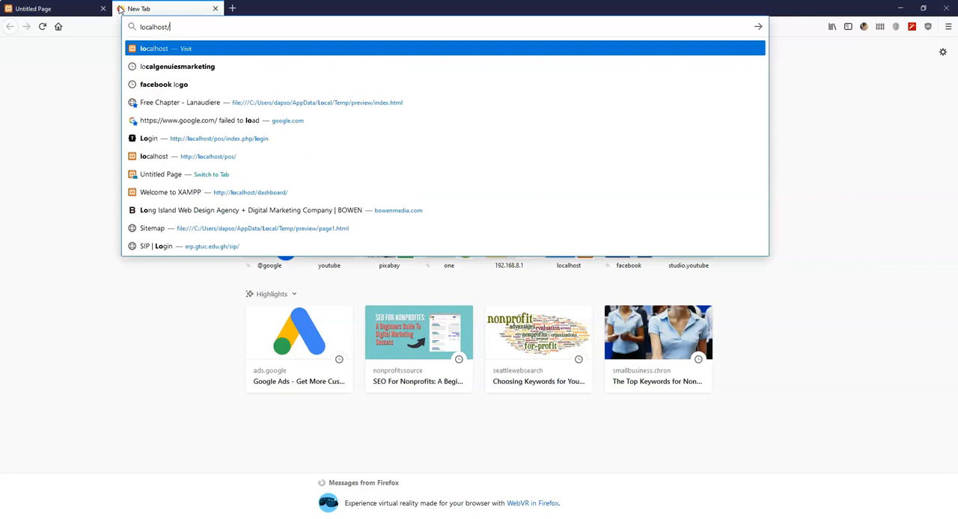
pyautogui.write('editable/admin.')
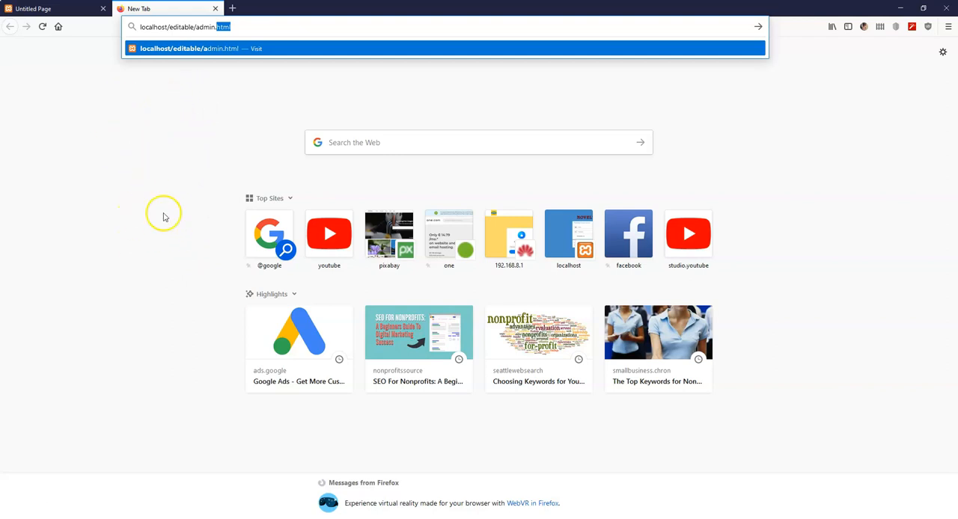
pyautogui.click(258, 26)
pyautogui.press('Return')
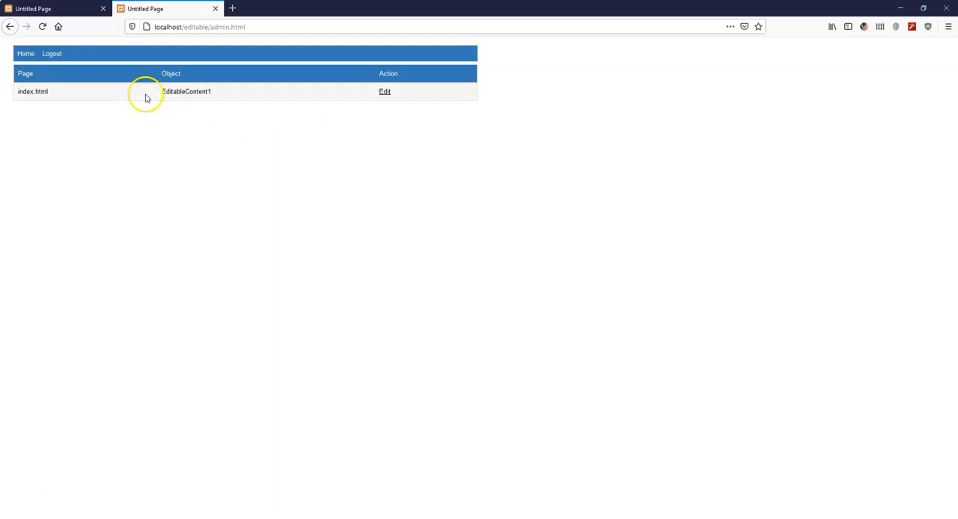
# - Edit index.html's EditableContent1 and select its existing text for replacement
pyautogui.click(45, 8)
pyautogui.click(160, 10)
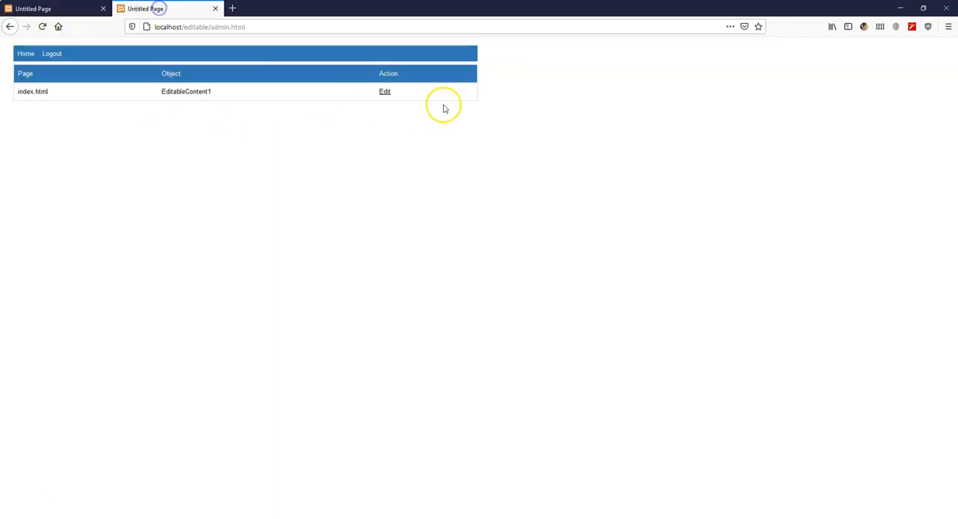
pyautogui.click(385, 94)
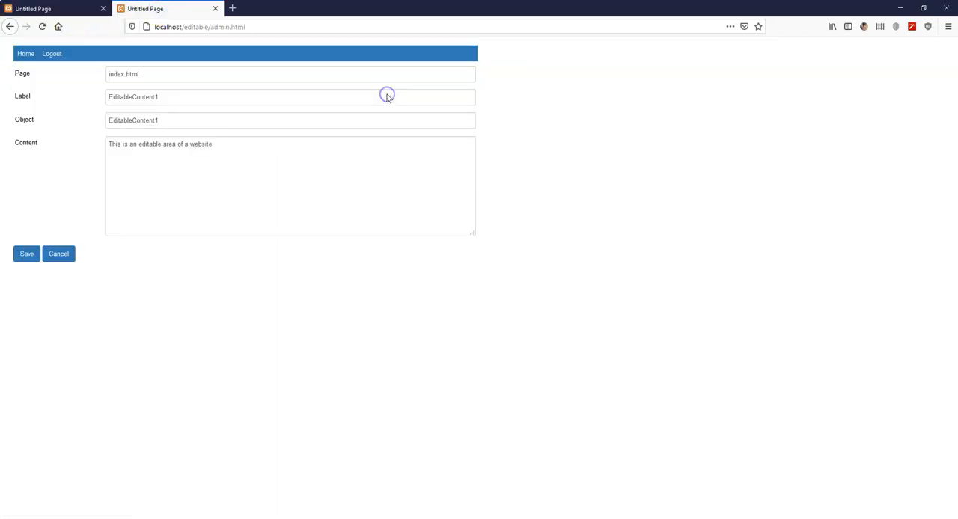
pyautogui.moveTo(213, 144); pyautogui.dragTo(108, 155)
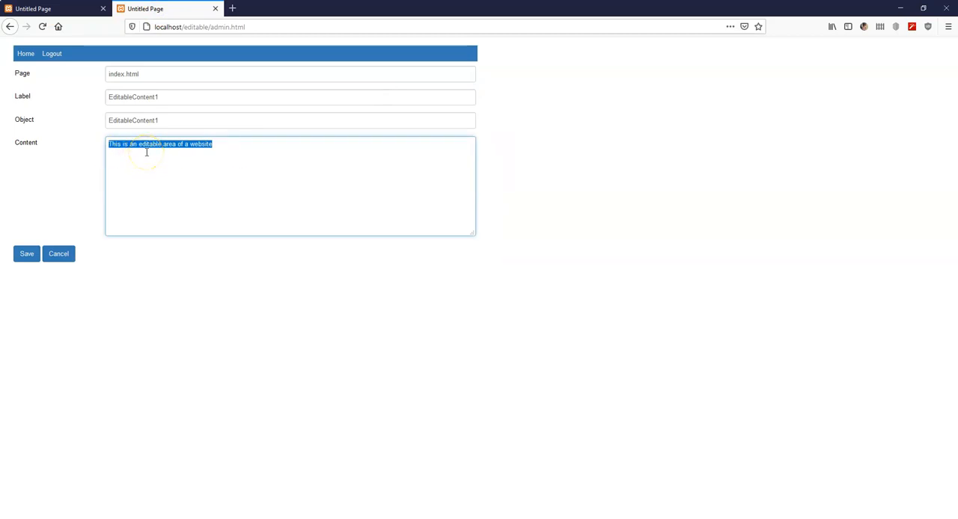
pyautogui.write('This is')
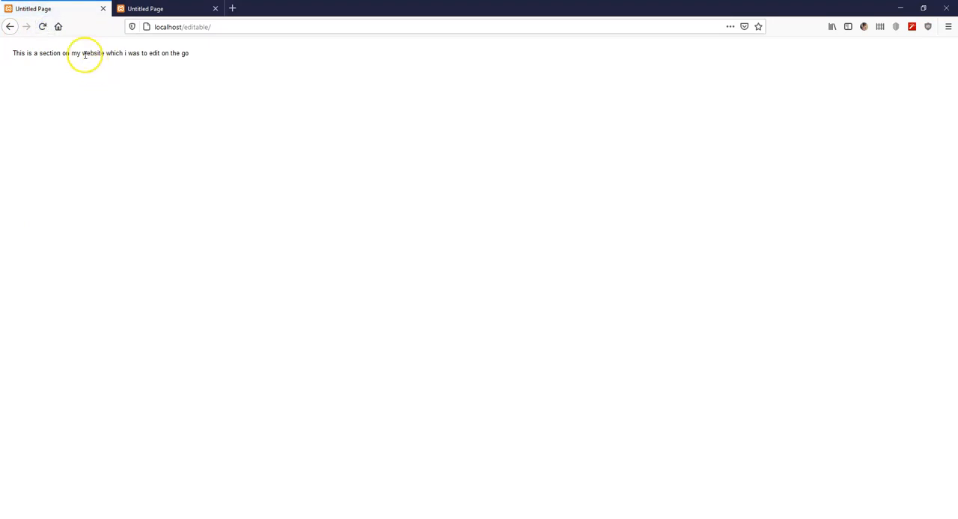
# - Return to the admin page and reopen the content edit form
pyautogui.click(182, 8)
pyautogui.click(385, 93)
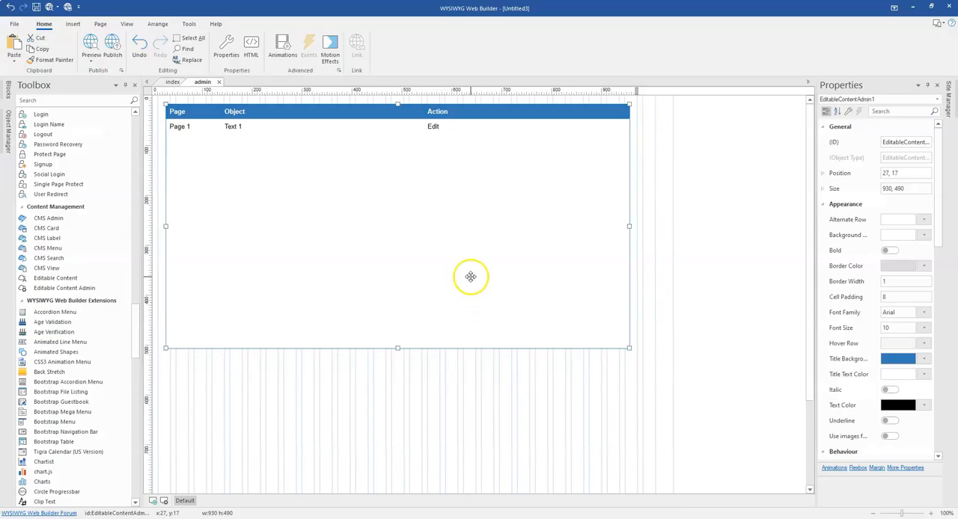
# - Set the content admin object's Editor Type to wwbeditor and confirm
pyautogui.doubleClick(471, 274)
pyautogui.scroll(-5, 434, 238)
pyautogui.scroll(-3, 410, 241)
pyautogui.scroll(-3, 410, 241)
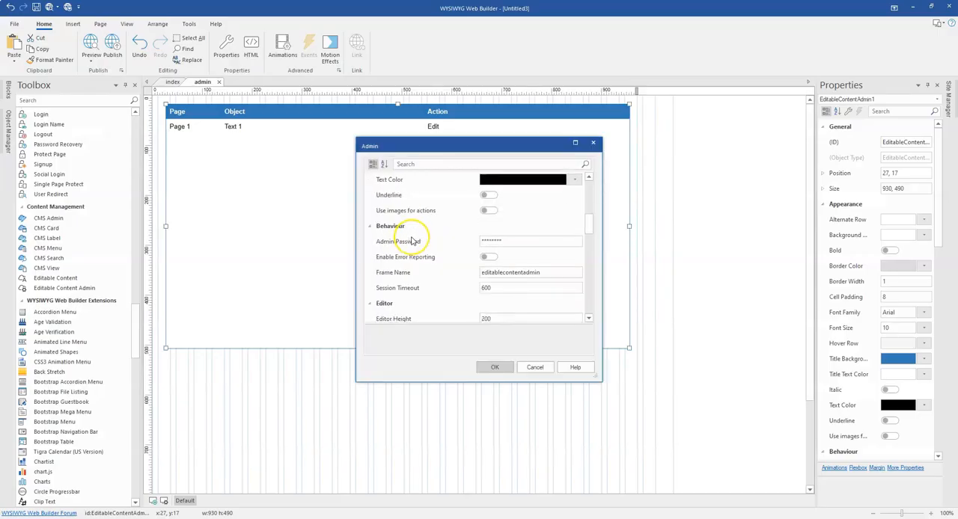
pyautogui.scroll(-3, 410, 241)
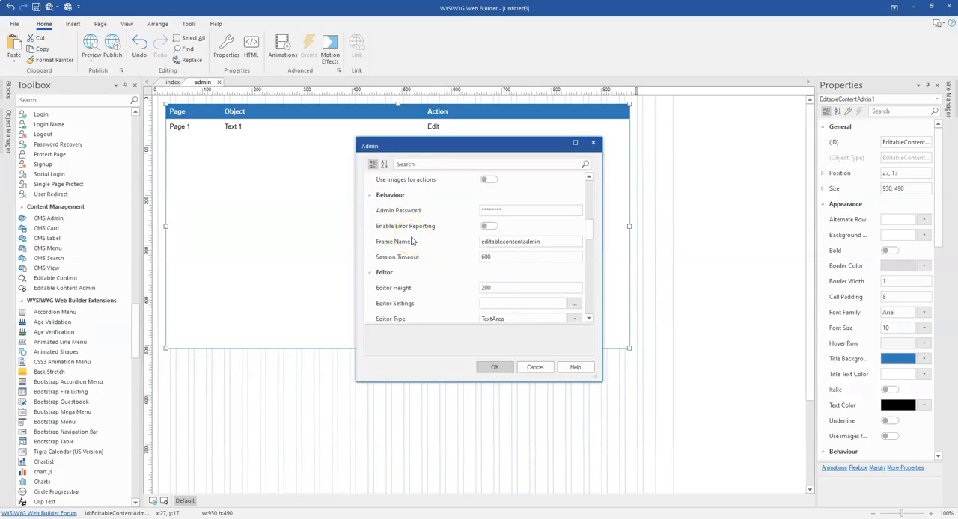
pyautogui.scroll(-4, 432, 226)
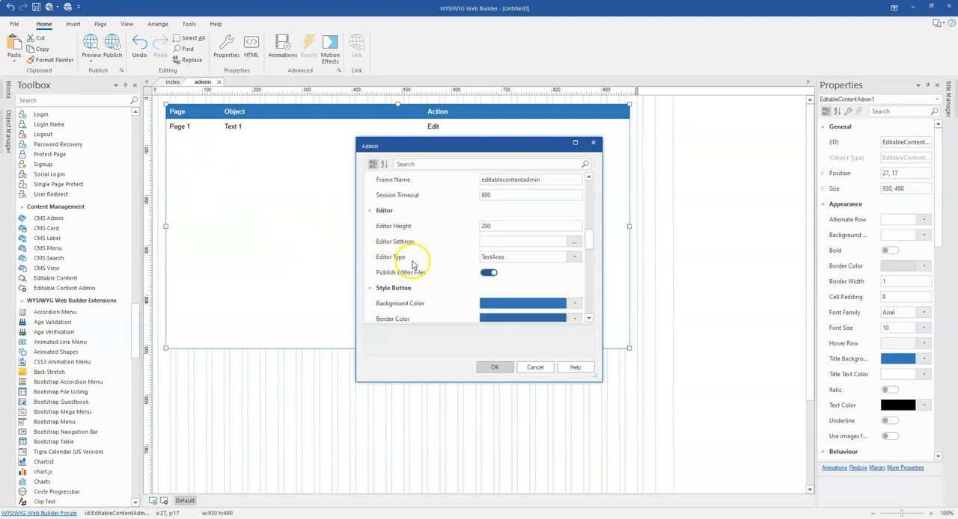
pyautogui.click(512, 257)
pyautogui.click(574, 257)
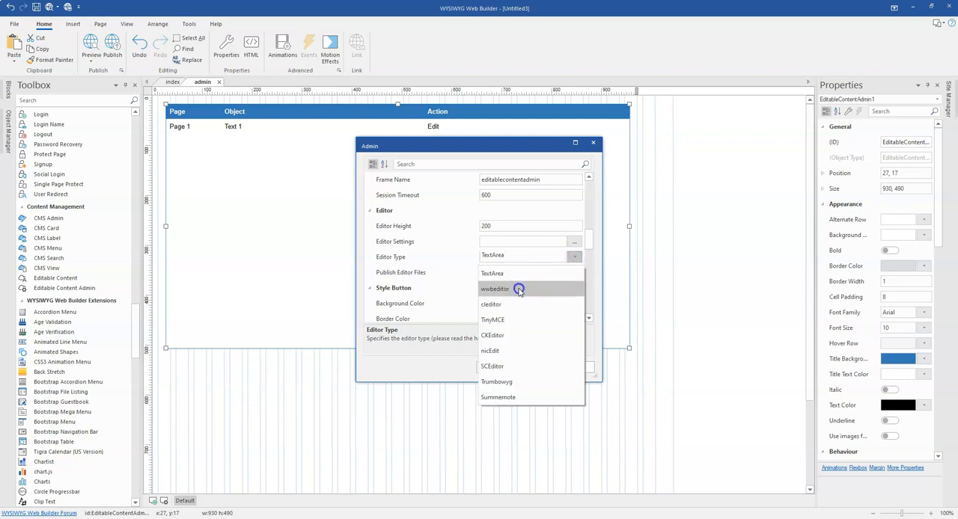
pyautogui.click(518, 289)
pyautogui.click(497, 368)
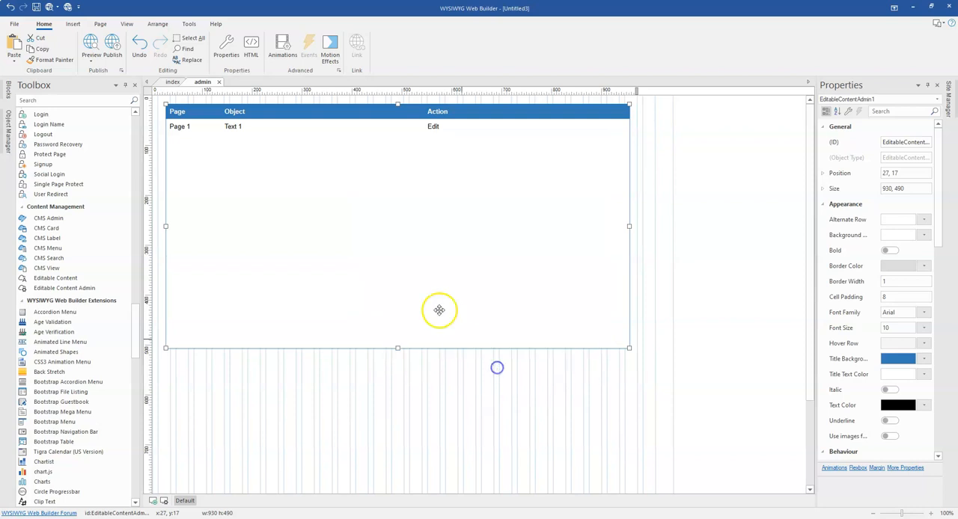
# - Republish the site and reload the Firefox edit form to see the rich-text toolbar
pyautogui.click(116, 50)
pyautogui.click(516, 347)
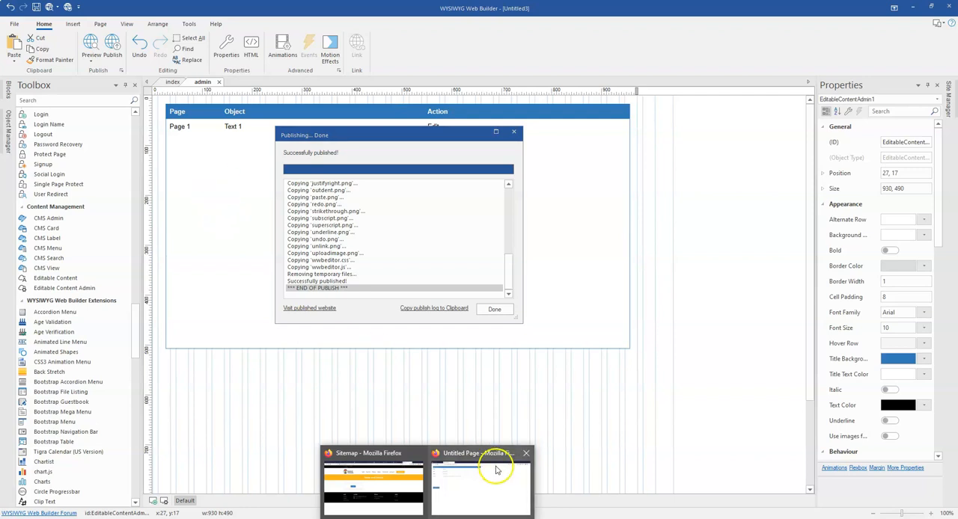
pyautogui.click(496, 470)
pyautogui.click(45, 27)
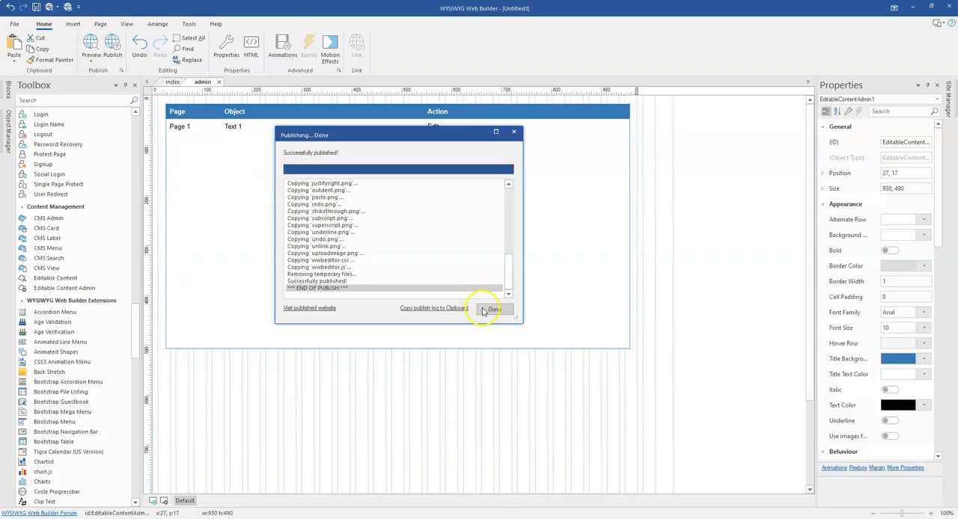
# - Reopen the content admin table's properties from the canvas
pyautogui.click(490, 311)
pyautogui.doubleClick(336, 212)
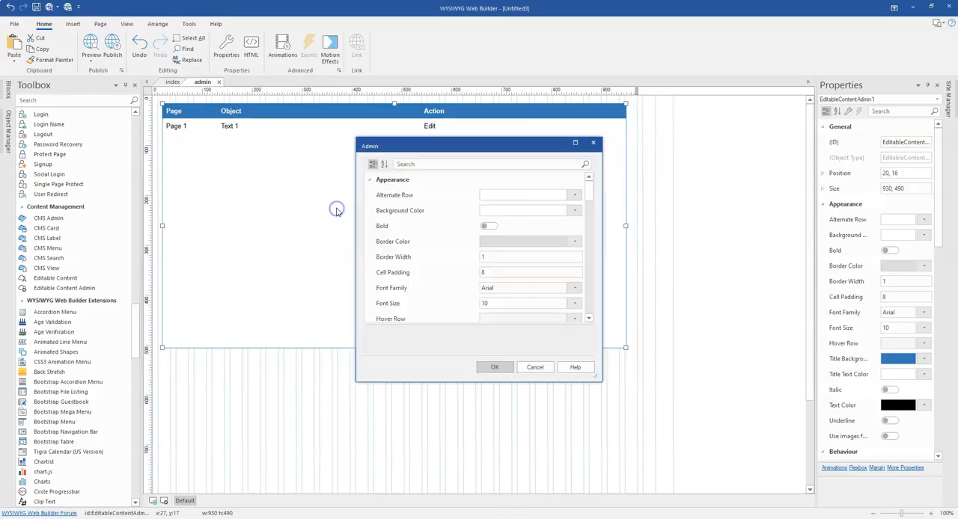
pyautogui.scroll(-1, 456, 258)
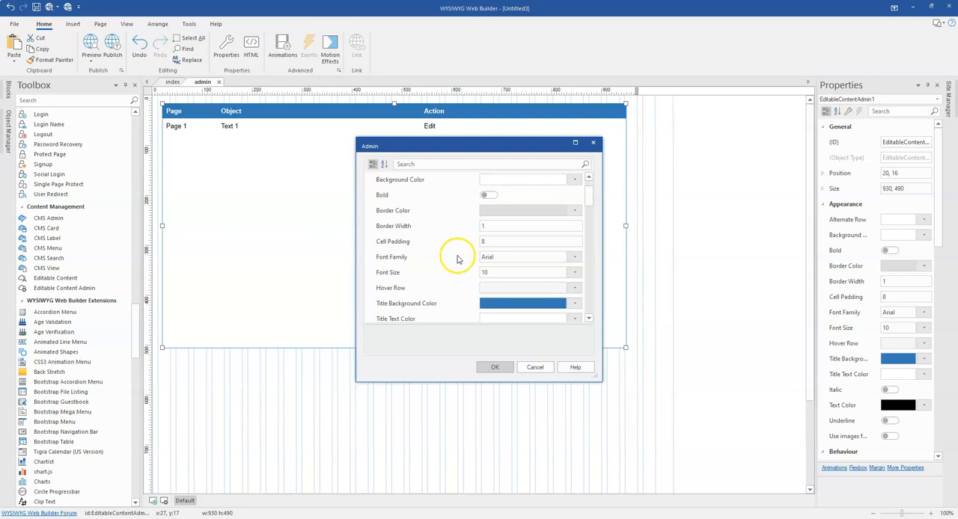
pyautogui.scroll(-1, 457, 258)
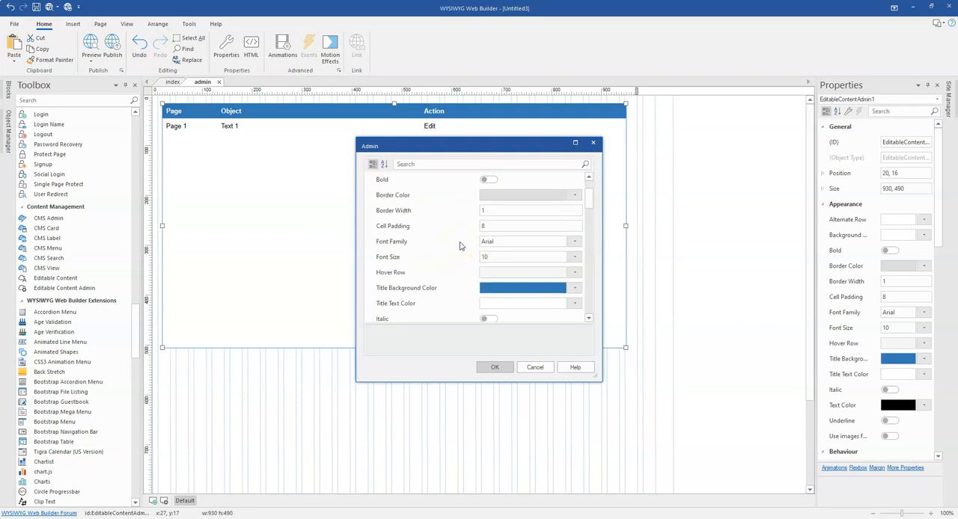